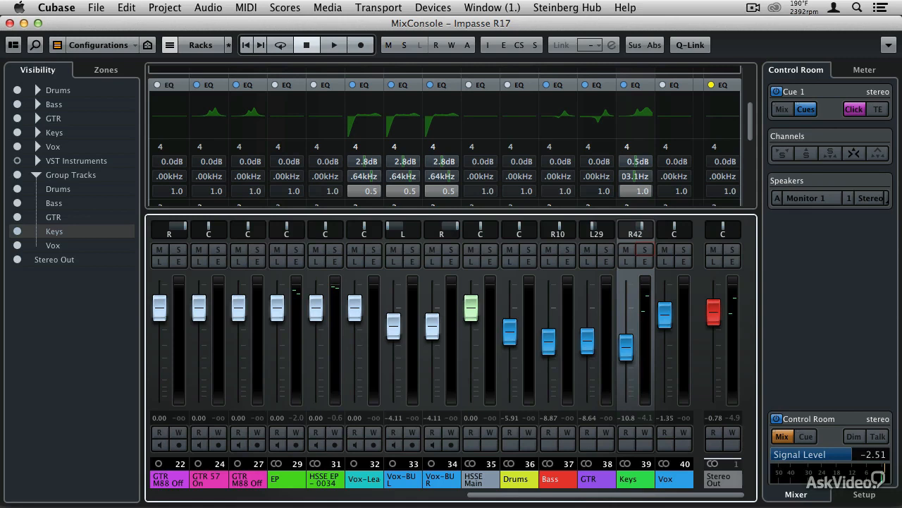
key("F3")
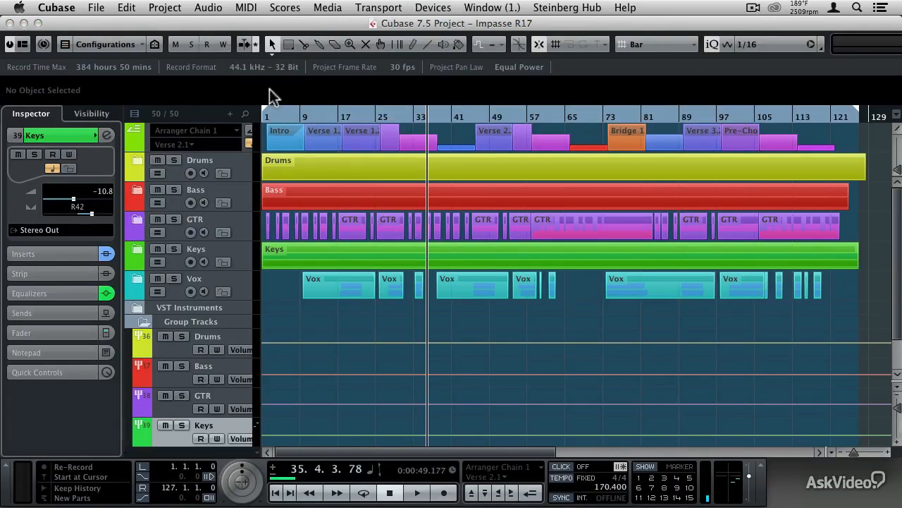
left_click(176, 12)
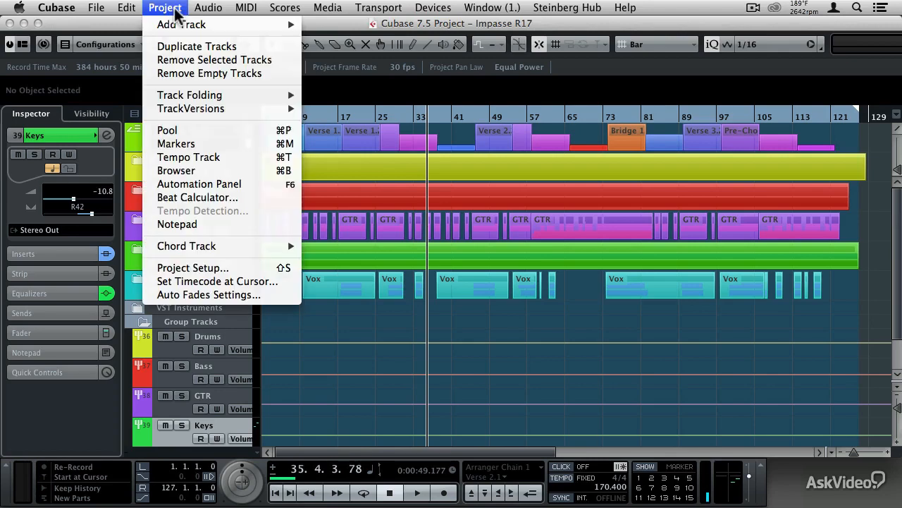
mouse_move(175, 25)
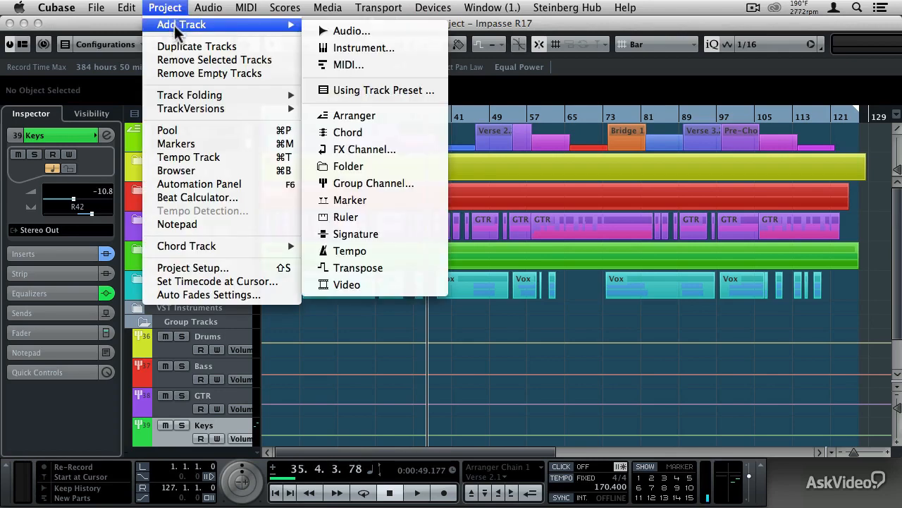
left_click(379, 149)
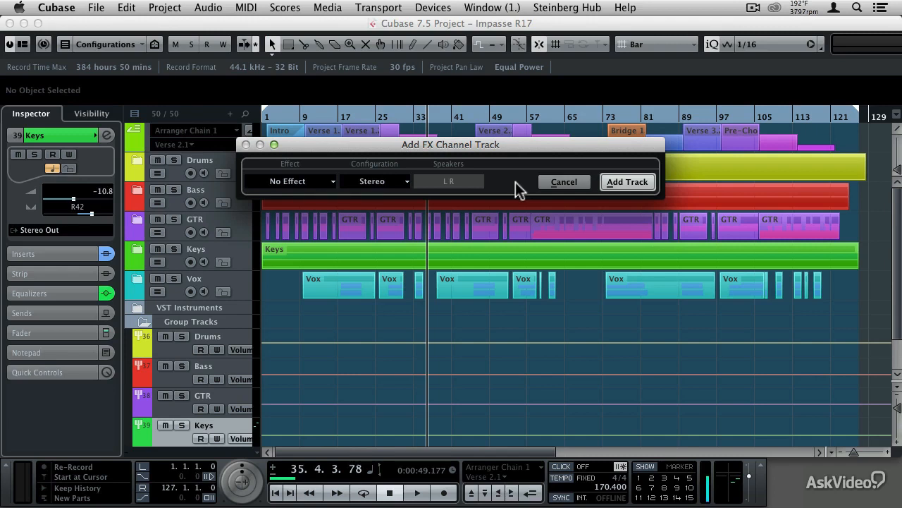
left_click(555, 184)
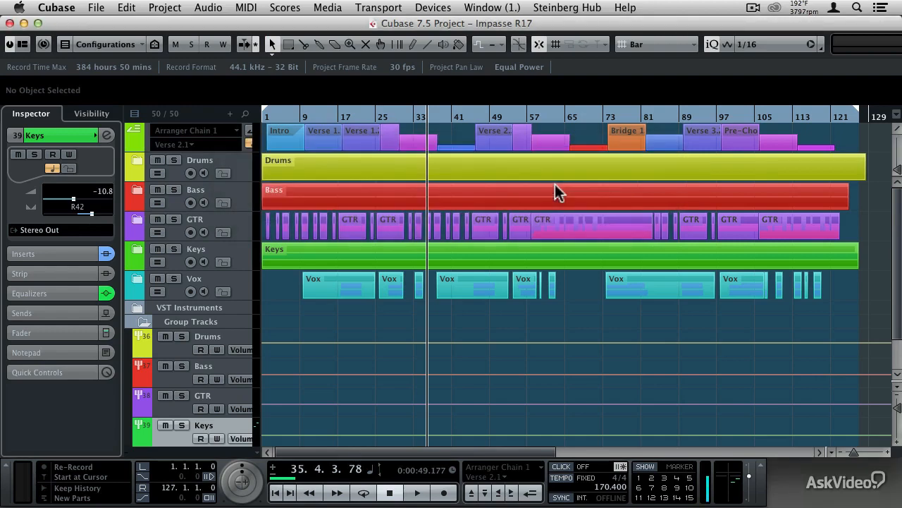
key("F3")
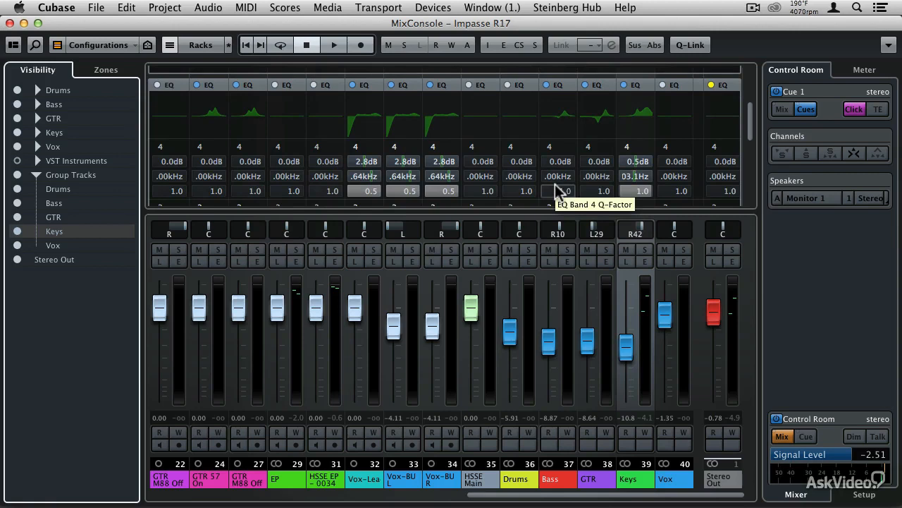
Step: Add a stereo FX channel with the REVelation reverb to the Vox group channel, and close the reverb's editor
left_click(666, 320)
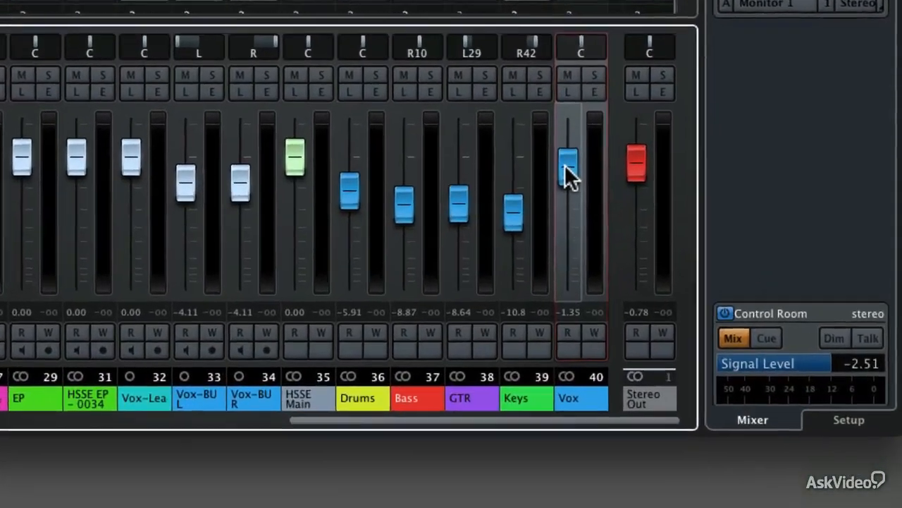
right_click(565, 165)
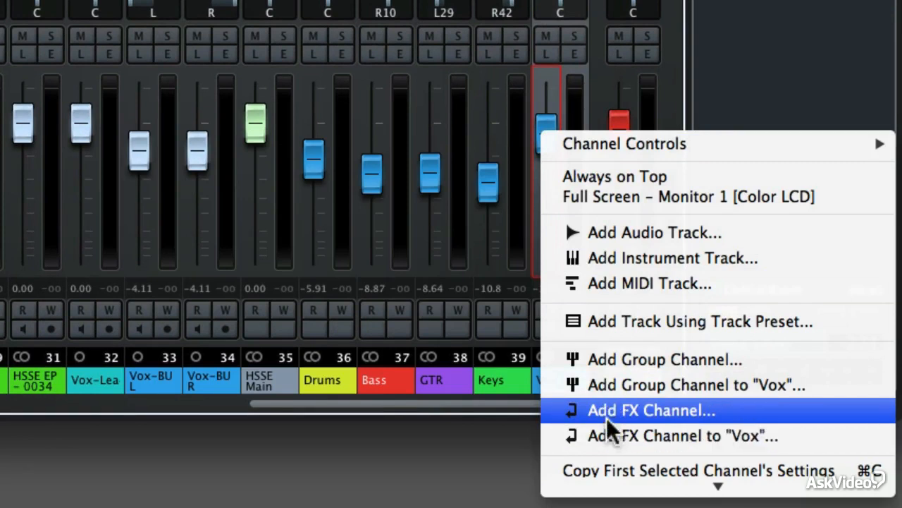
left_click(748, 437)
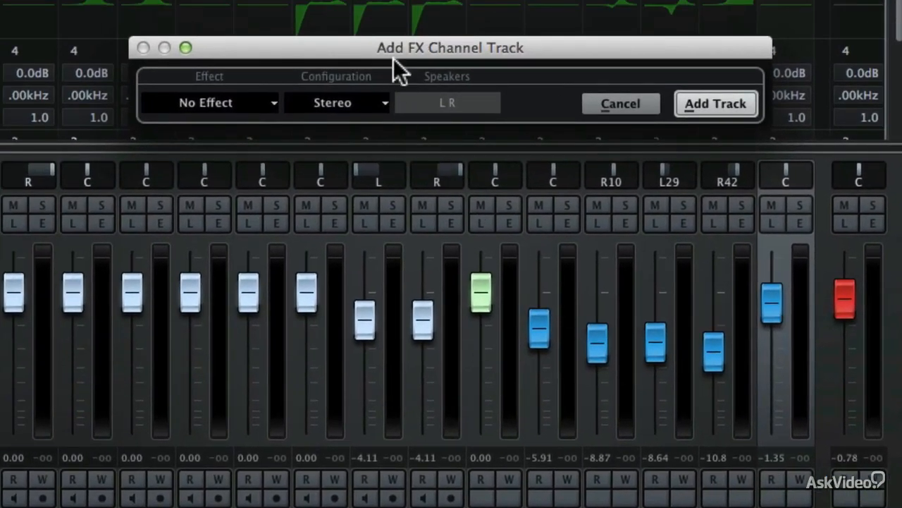
left_click(233, 102)
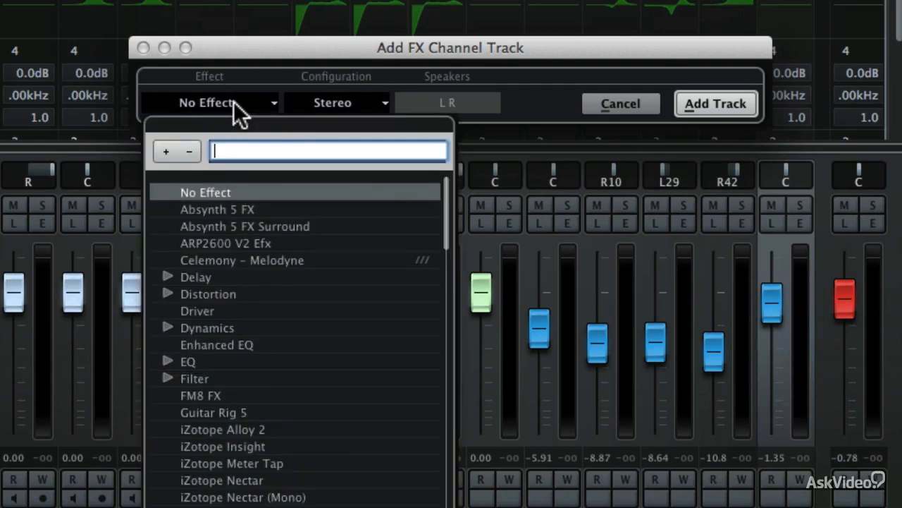
left_click_drag(445, 192, 448, 426)
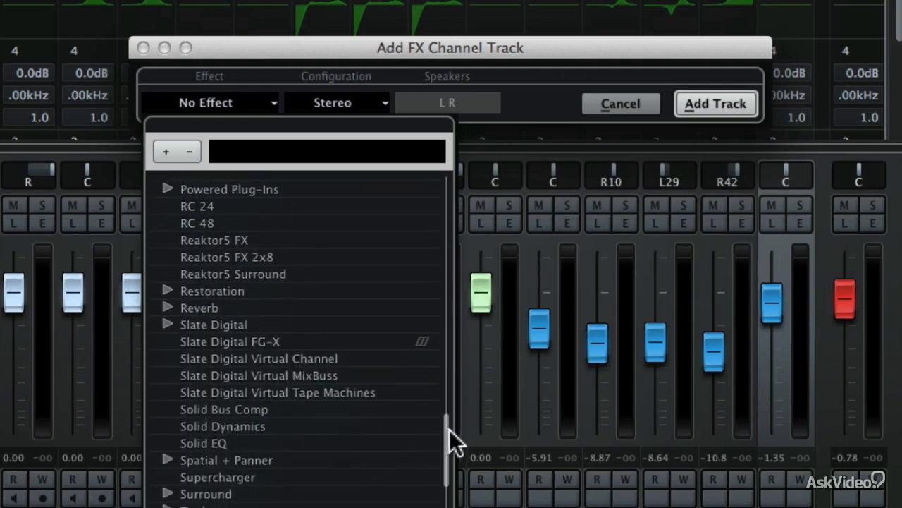
left_click(169, 307)
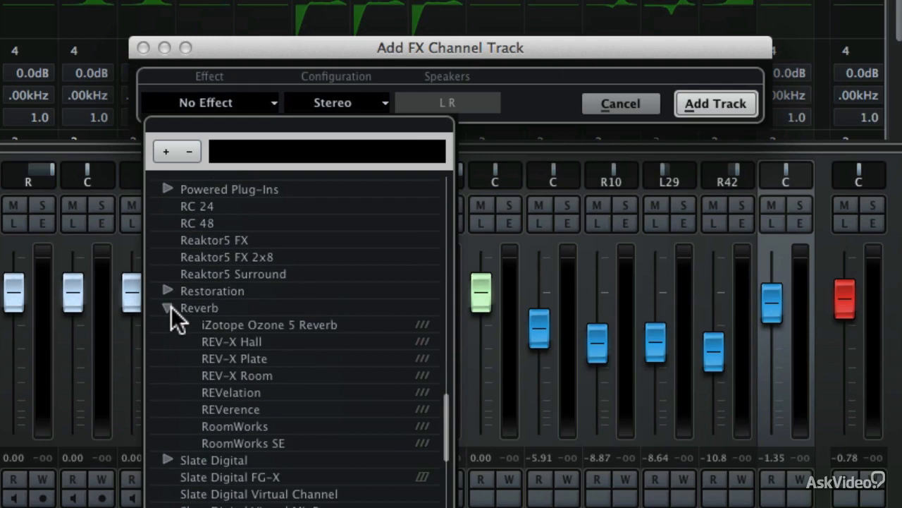
left_click(231, 391)
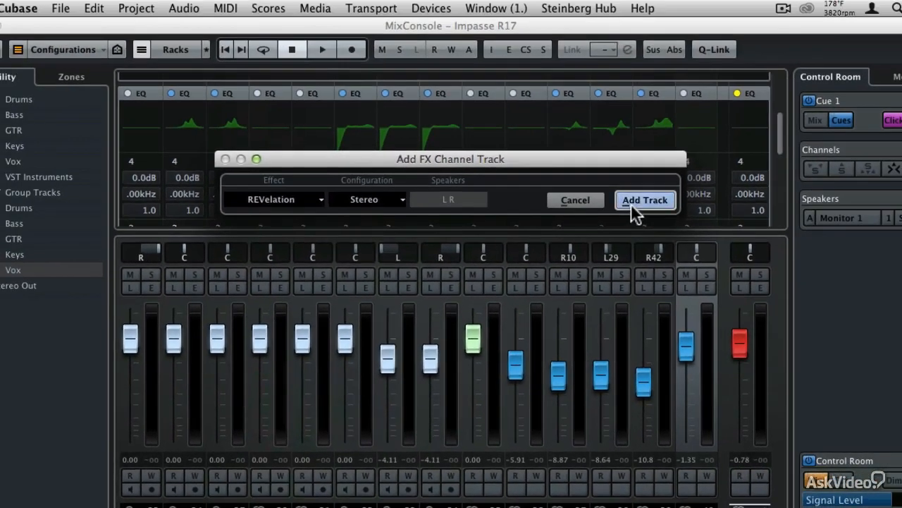
left_click(634, 205)
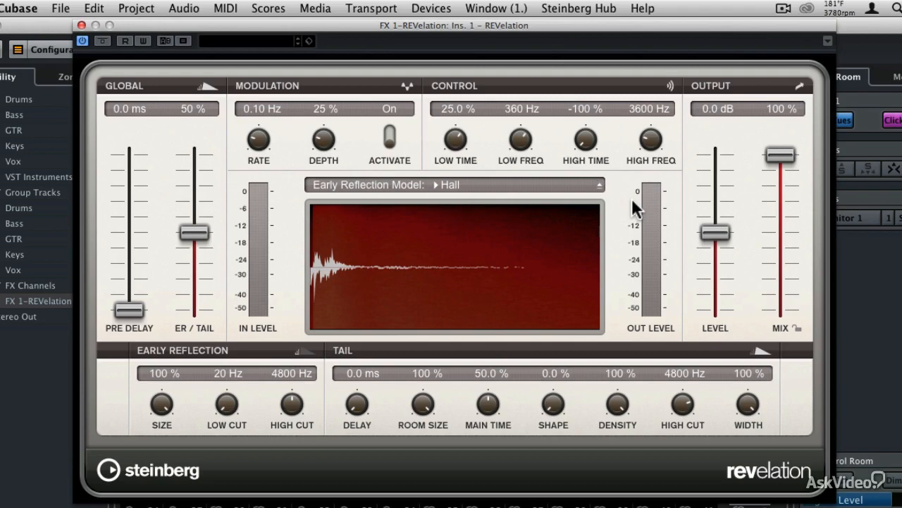
left_click(82, 25)
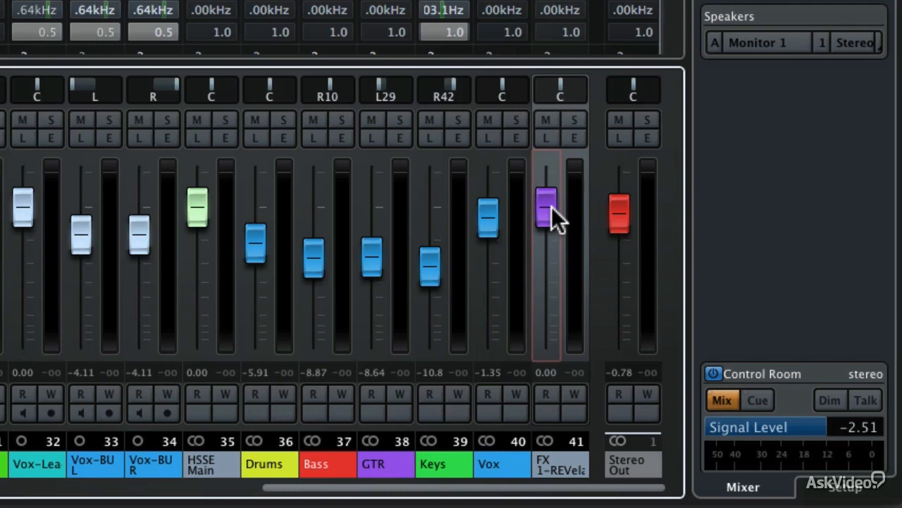
Step: In the Vox channel settings, try REVelation send levels of about -3.51 and -13.5, return the send to 0.00 and close the settings
left_click(520, 140)
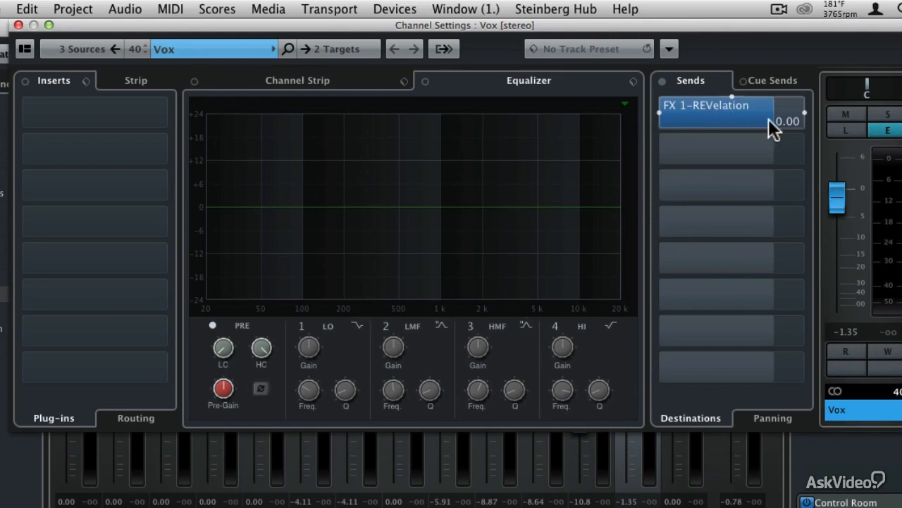
left_click_drag(772, 119, 751, 118)
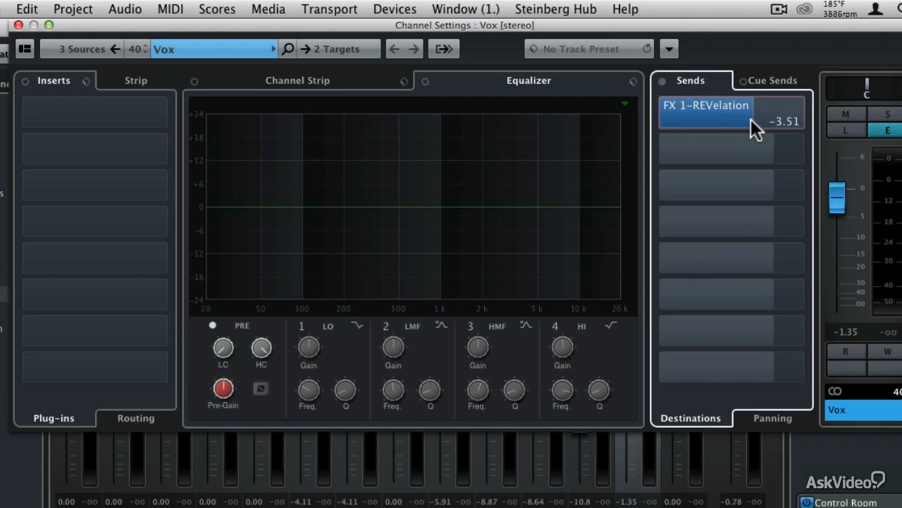
left_click_drag(751, 119, 711, 118)
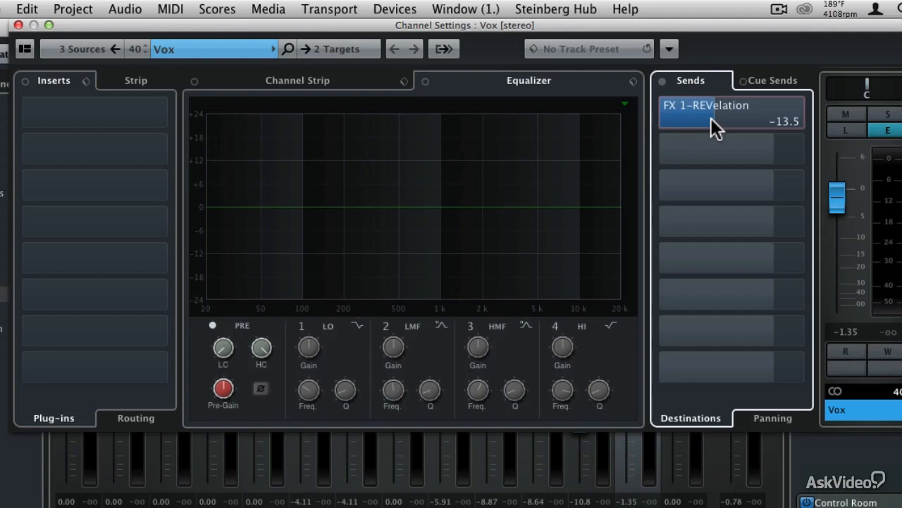
left_click_drag(710, 118, 729, 119)
left_click_drag(745, 118, 775, 118)
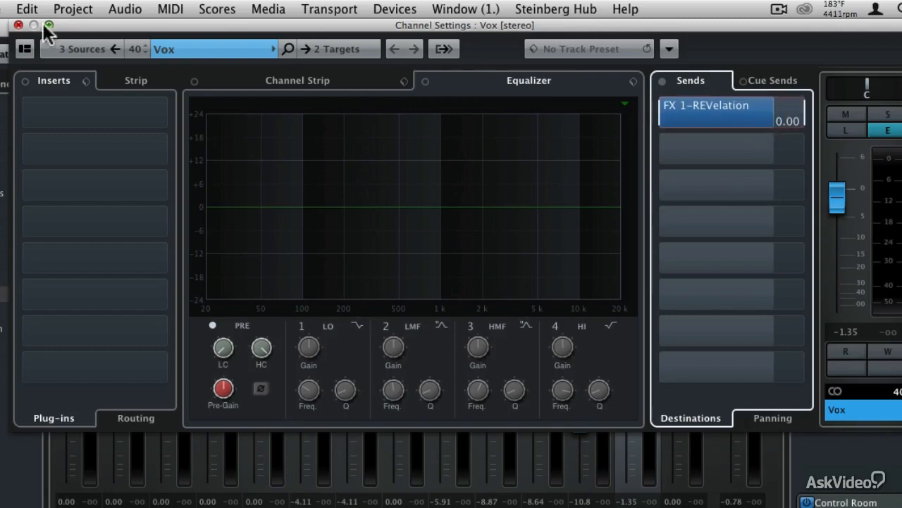
left_click(18, 25)
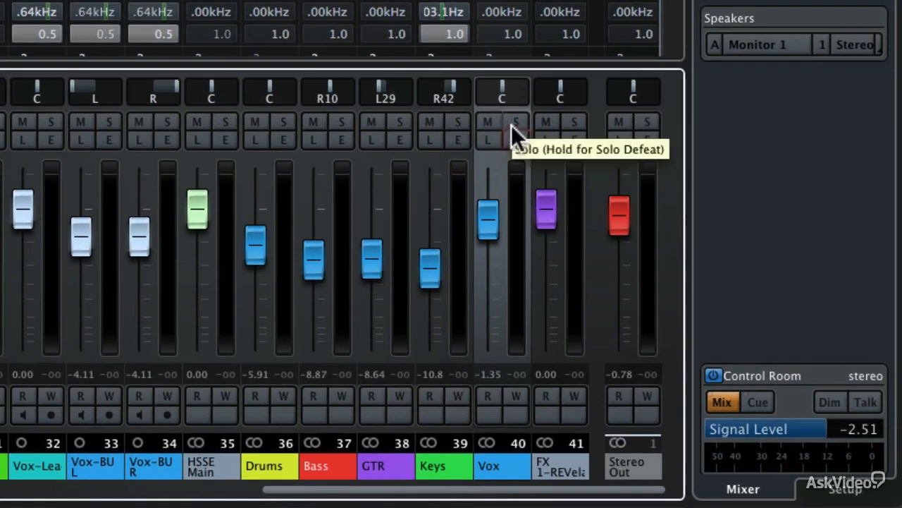
Step: Solo the Vox group channel, play the song to hear the vocals with reverb, and stop playback
left_click(513, 128)
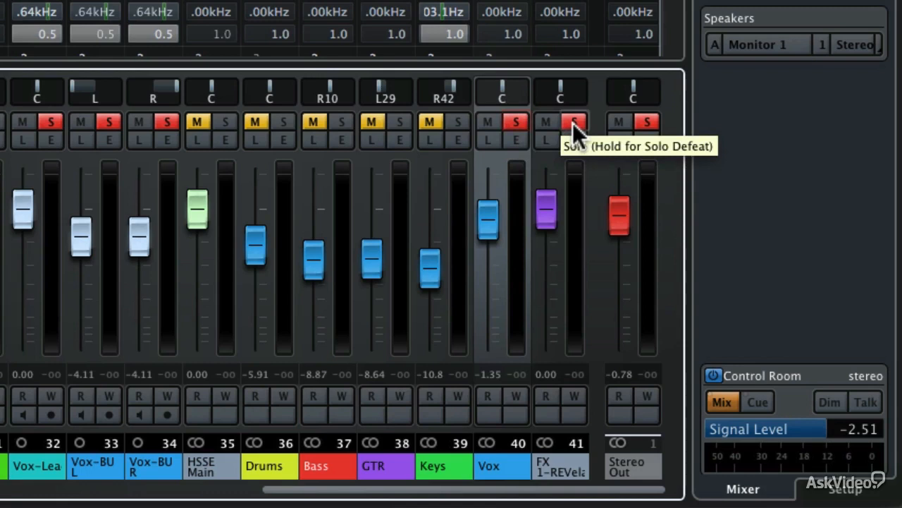
key("space")
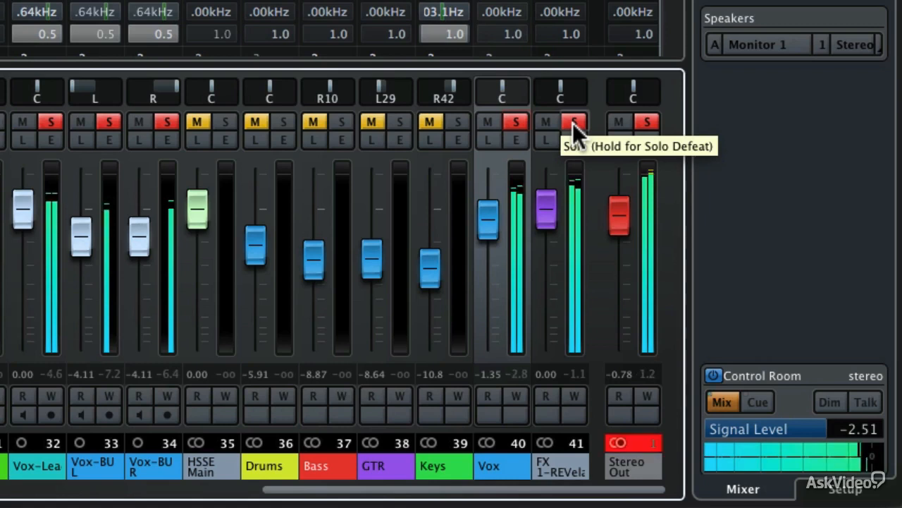
key("space")
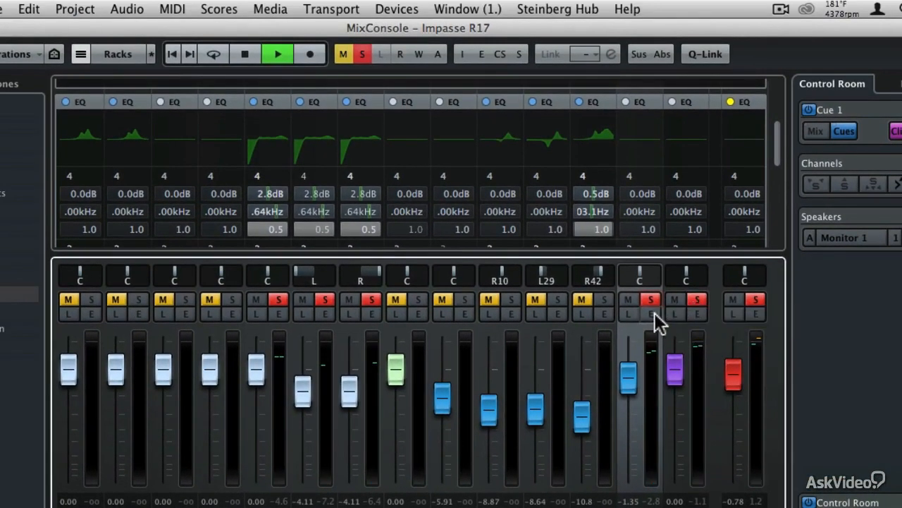
Step: Reopen the Vox channel settings and lower the REVelation send to about -8.57 during playback
left_click(653, 312)
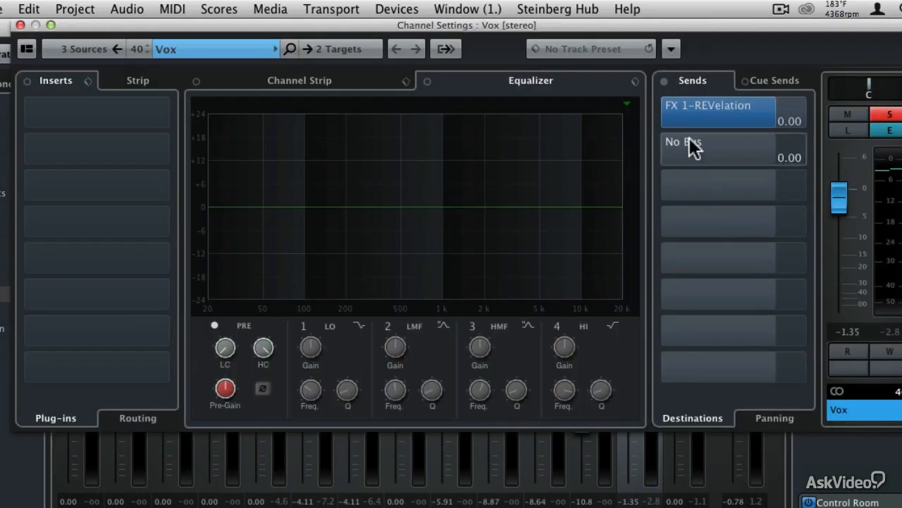
left_click(718, 109)
key("space")
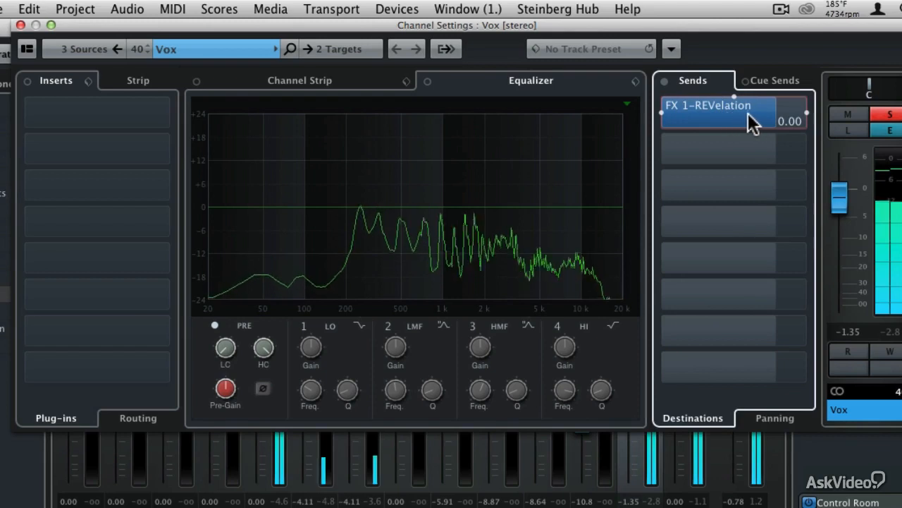
left_click_drag(771, 117, 727, 117)
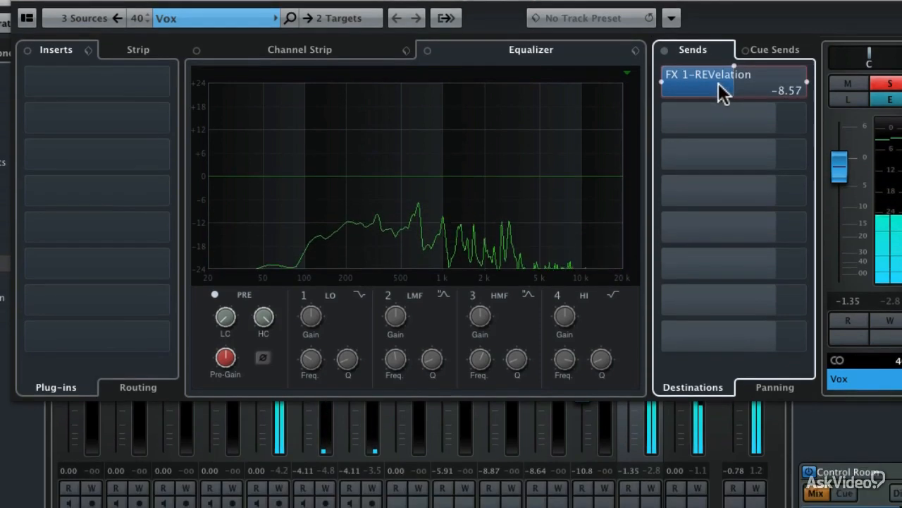
Step: Open the REVelation editor from the Vox send and audition the Live Stage Bright and Medium Hall Bright presets
double_click(711, 81)
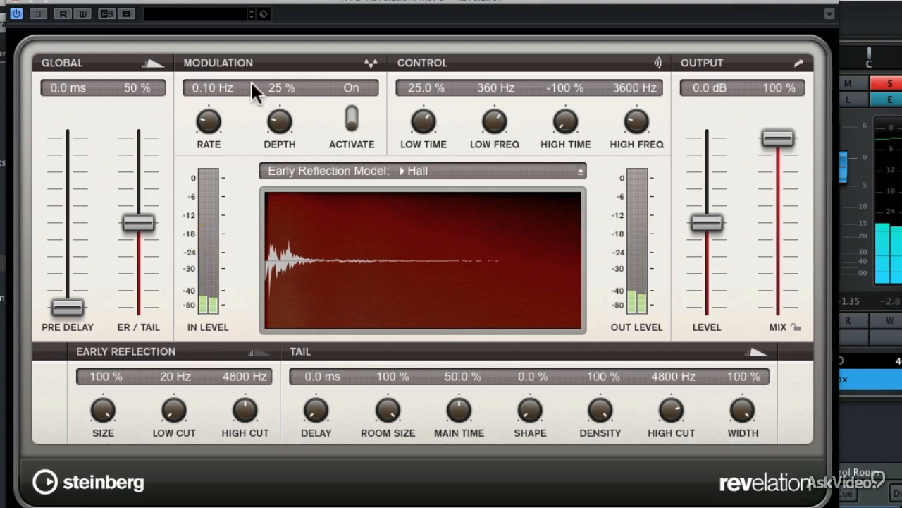
left_click(208, 13)
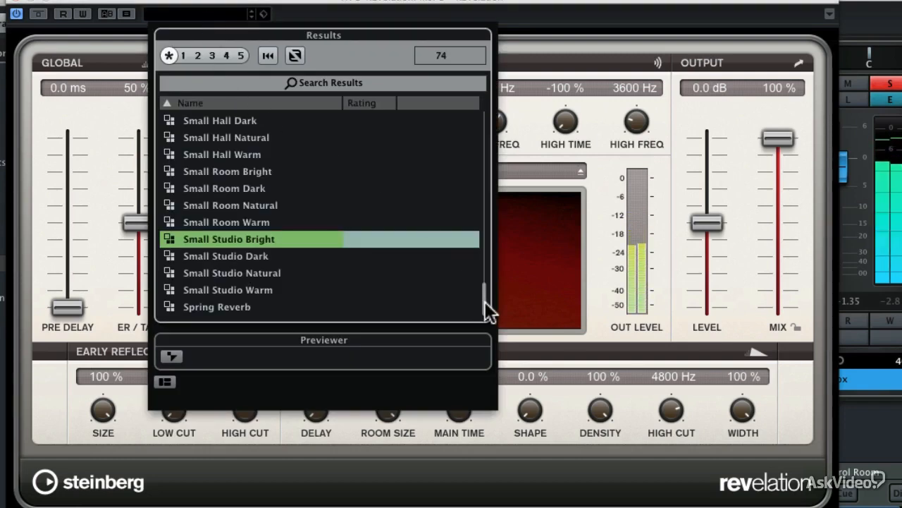
left_click_drag(485, 301, 483, 221)
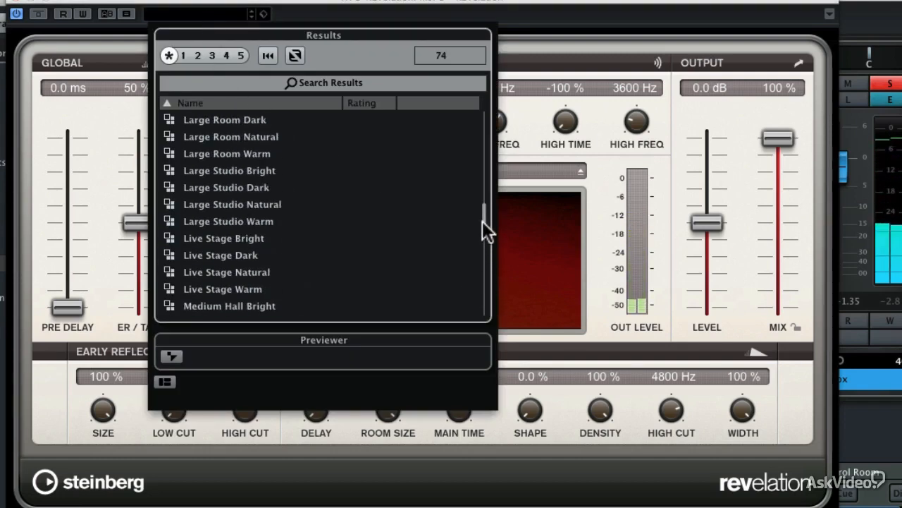
double_click(240, 239)
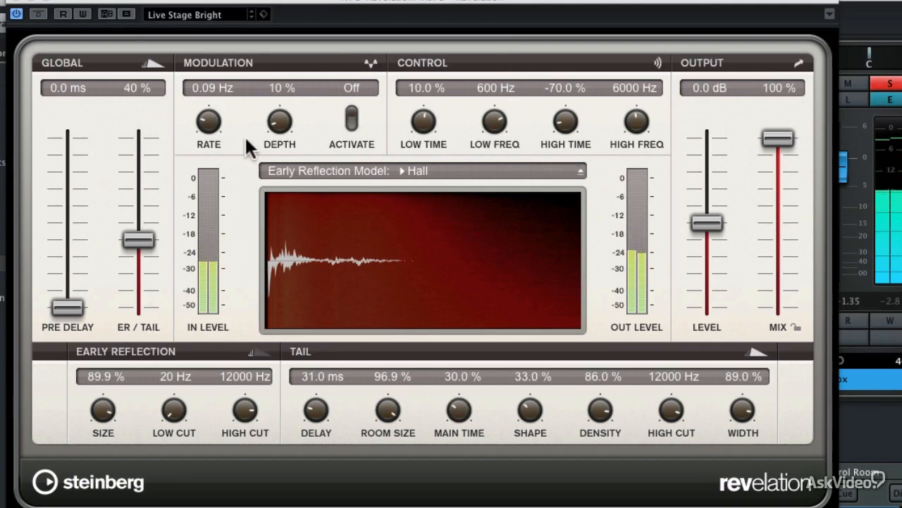
left_click(216, 17)
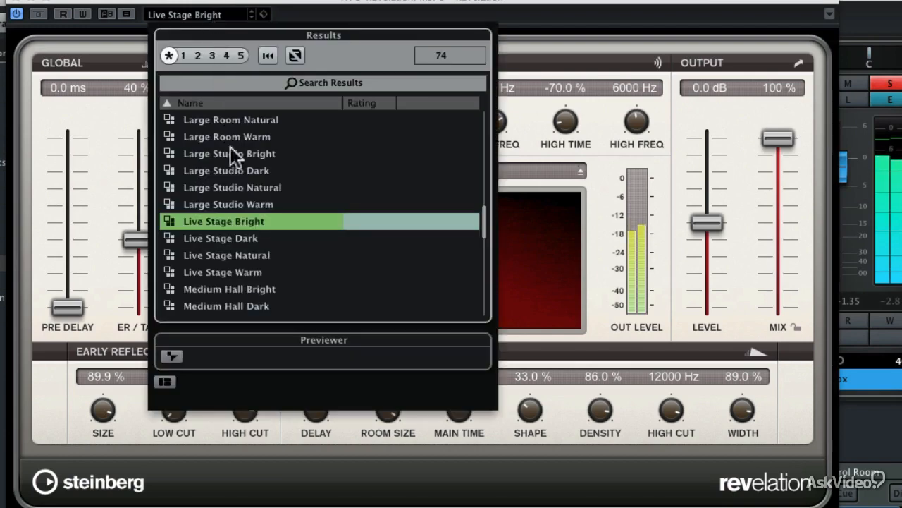
double_click(257, 290)
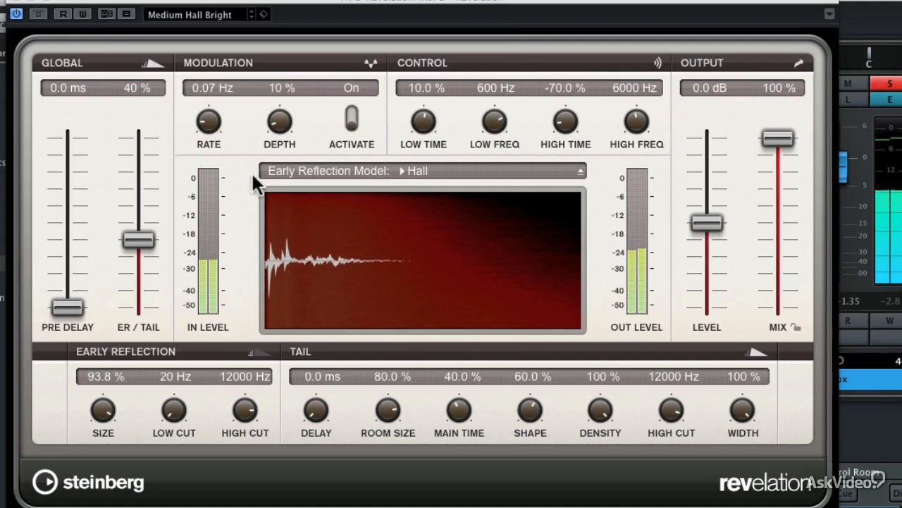
Step: Load the Small Hall Bright preset in REVelation
left_click(212, 16)
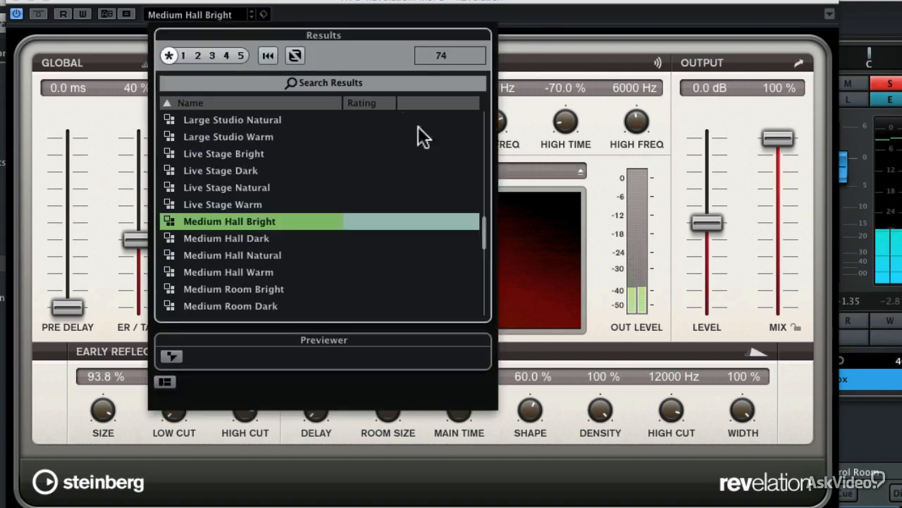
left_click_drag(482, 227, 483, 285)
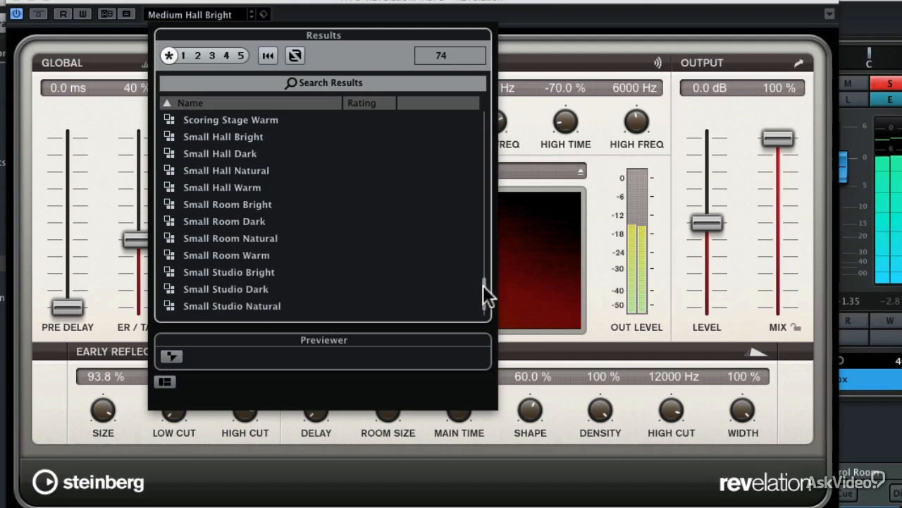
double_click(258, 138)
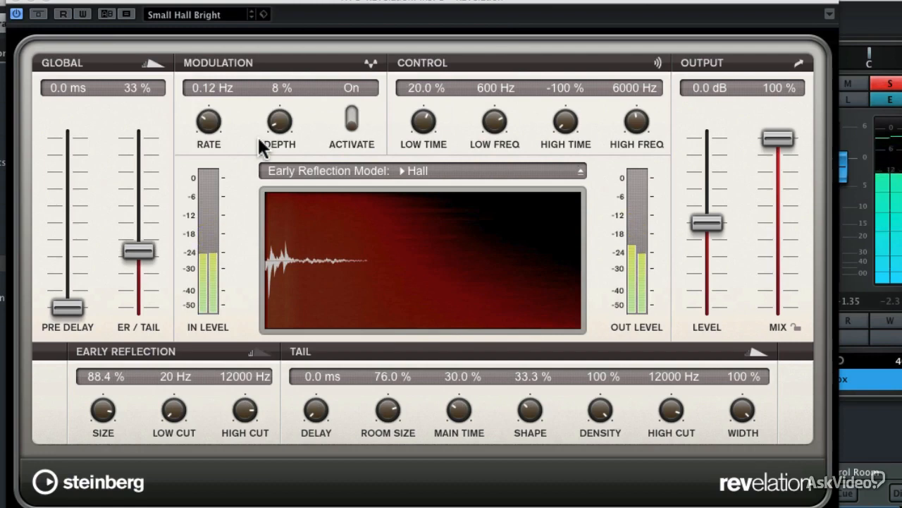
Step: Load the Small Studio Bright preset in REVelation and close the preset list
left_click(225, 20)
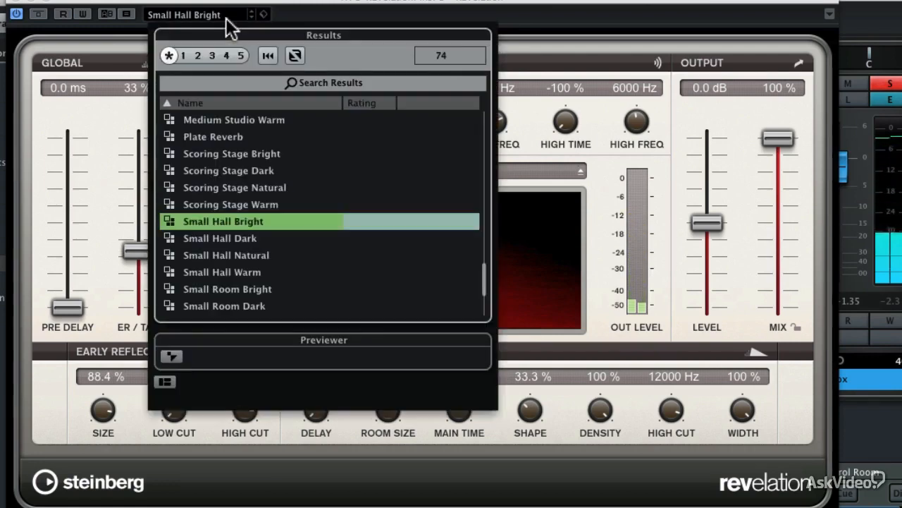
scroll(487, 304, "down", 3)
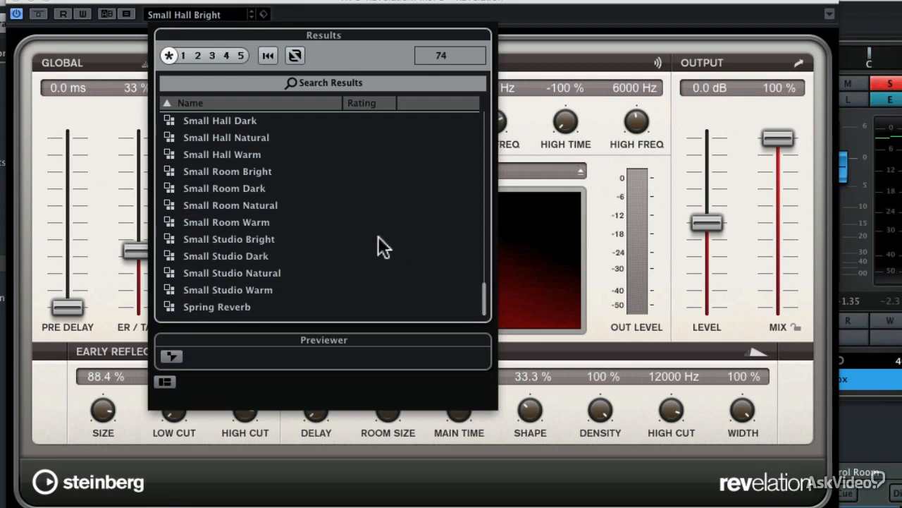
left_click(256, 239)
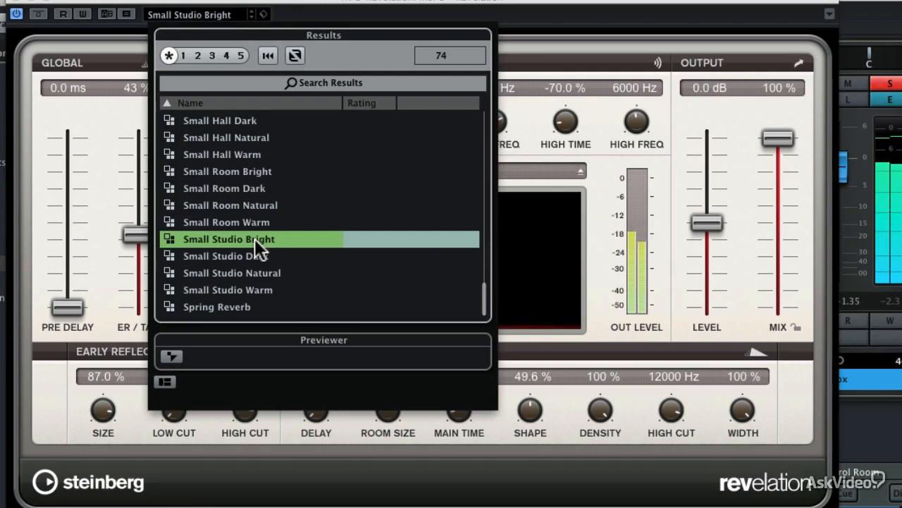
left_click(485, 8)
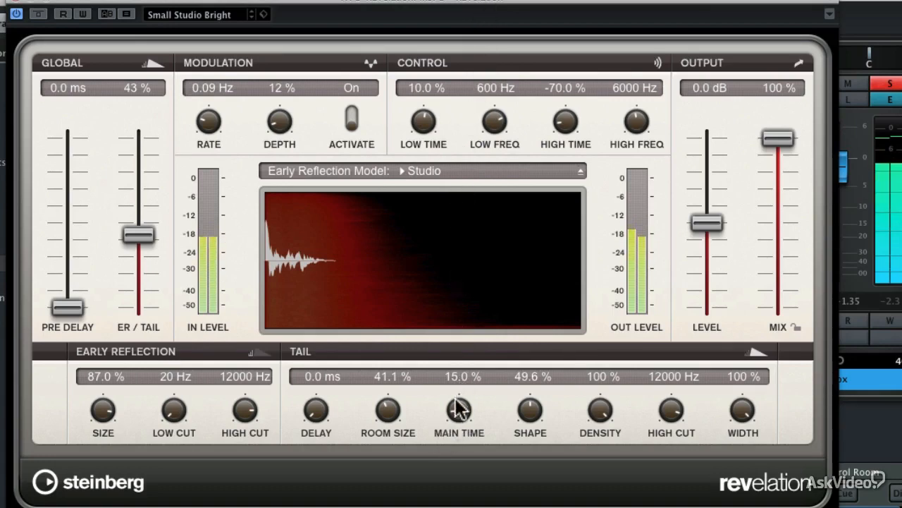
Step: Raise the REVelation tail's Main Time to 39.5 % and close the reverb editor and the Vox channel settings
scroll(457, 407, "up", 8)
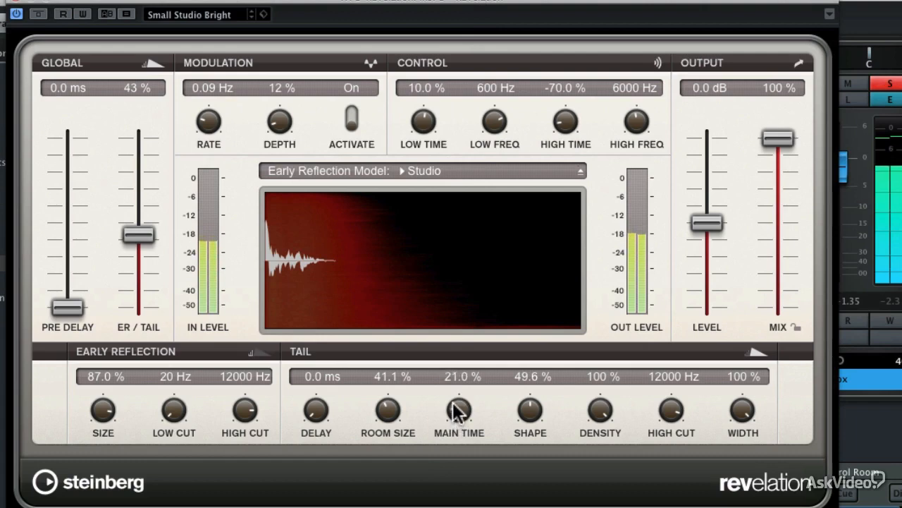
scroll(457, 407, "up", 16)
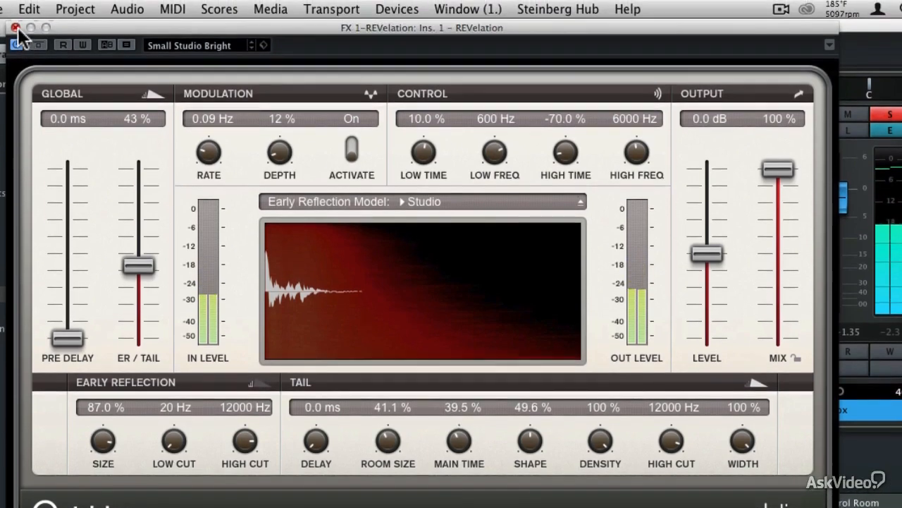
left_click(15, 28)
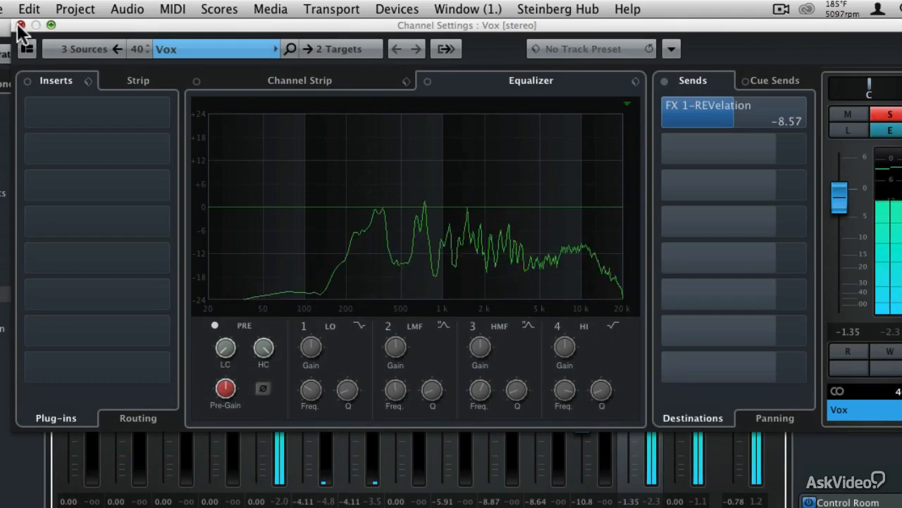
left_click(23, 26)
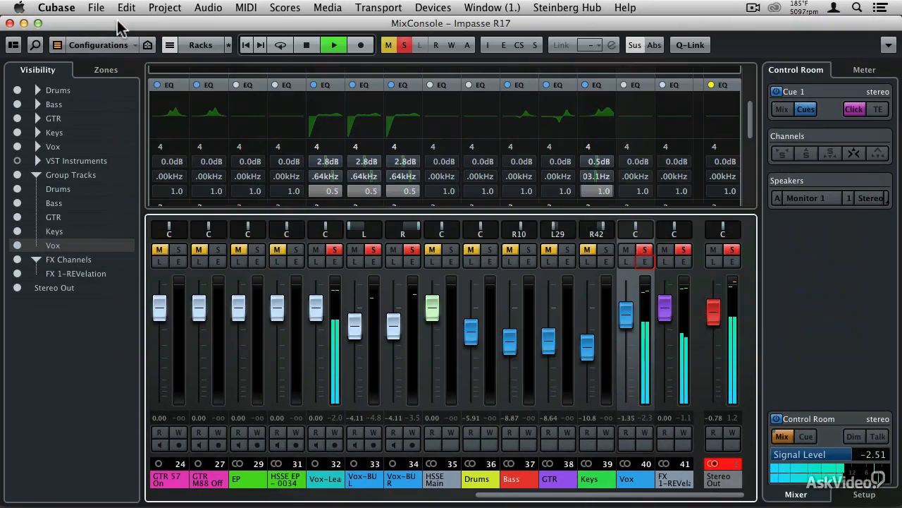
Step: Unsolo the Vox group and raise its REVelation send slightly in the MixConsole's Sends rack while the full mix plays
left_click(646, 251)
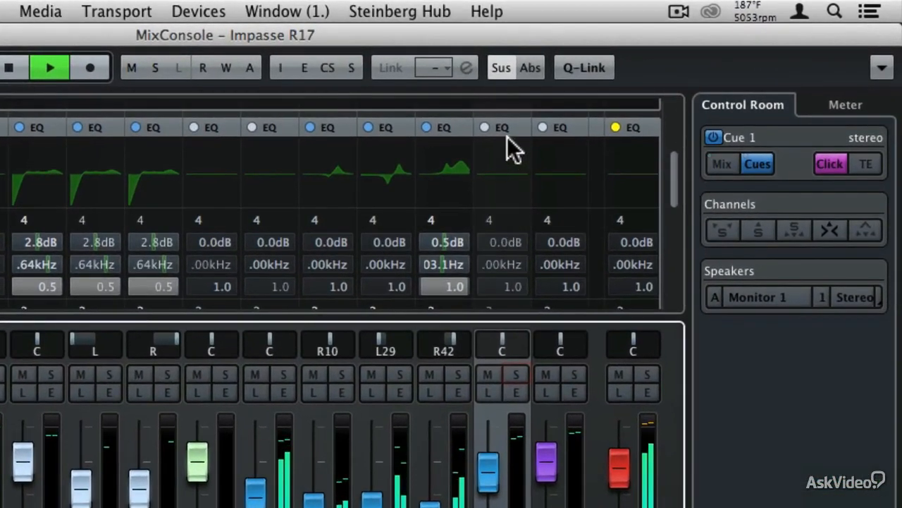
left_click(502, 128)
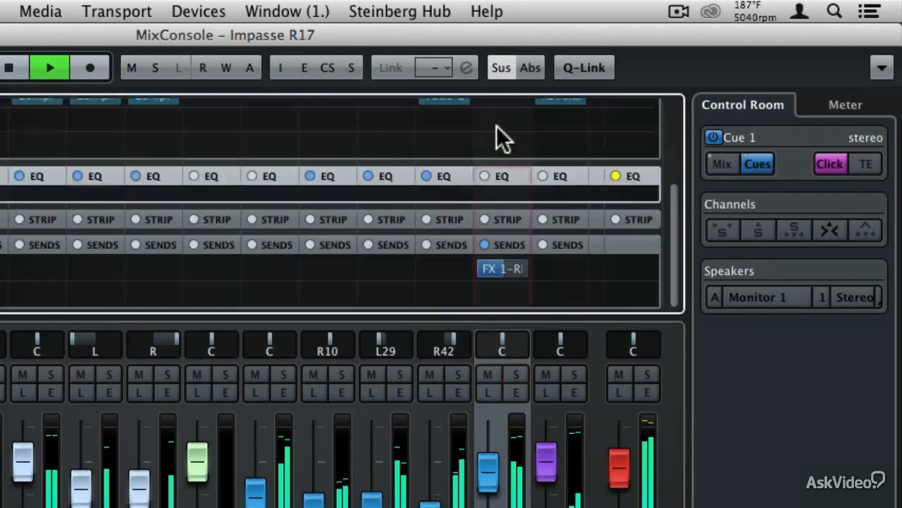
left_click(502, 273)
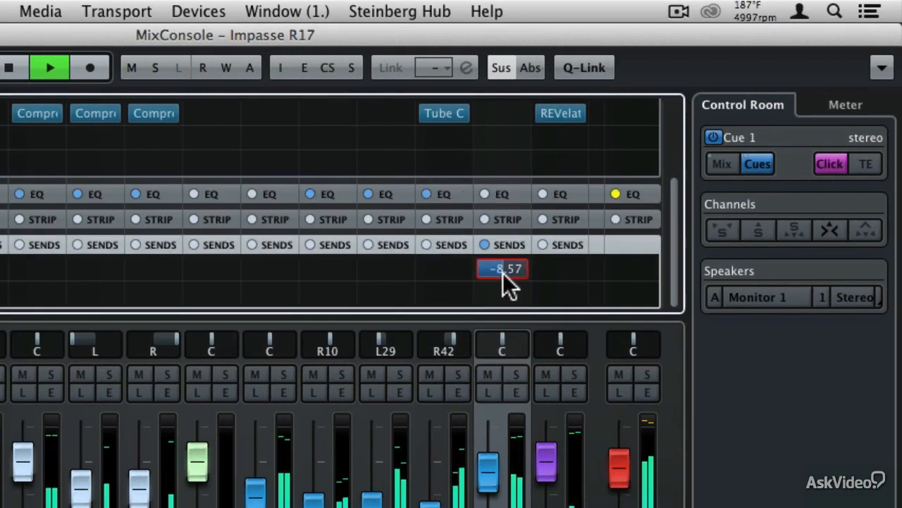
left_click_drag(502, 273, 510, 273)
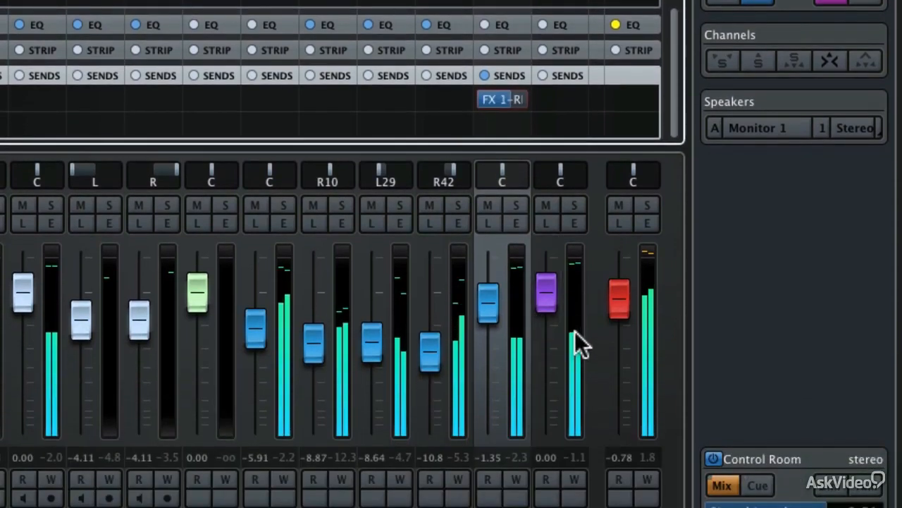
Step: Try adjusting the overall reverb level with the FX 1-REVelation channel fader and reset it to 0.00
mouse_move(548, 295)
left_mouse_down()
mouse_move(548, 318)
mouse_move(548, 286)
mouse_move(551, 296)
left_mouse_up()
left_click(549, 297, "super")
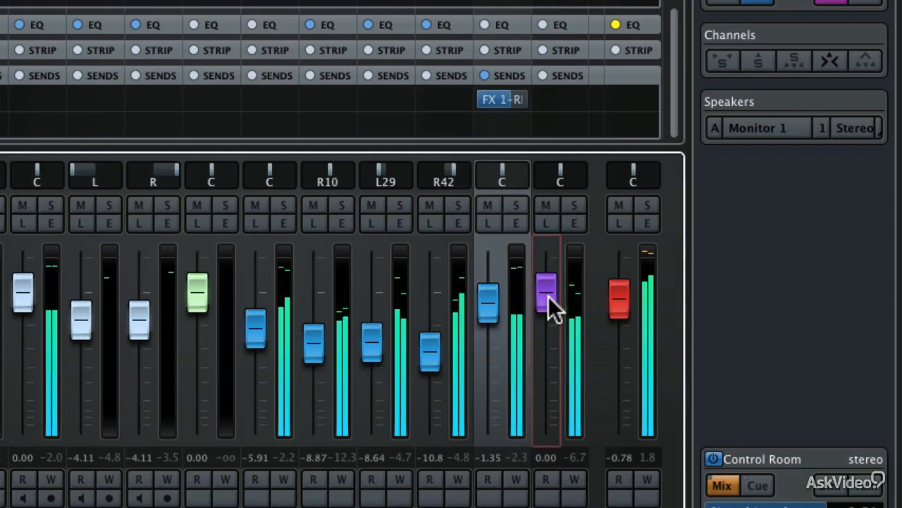
mouse_move(509, 108)
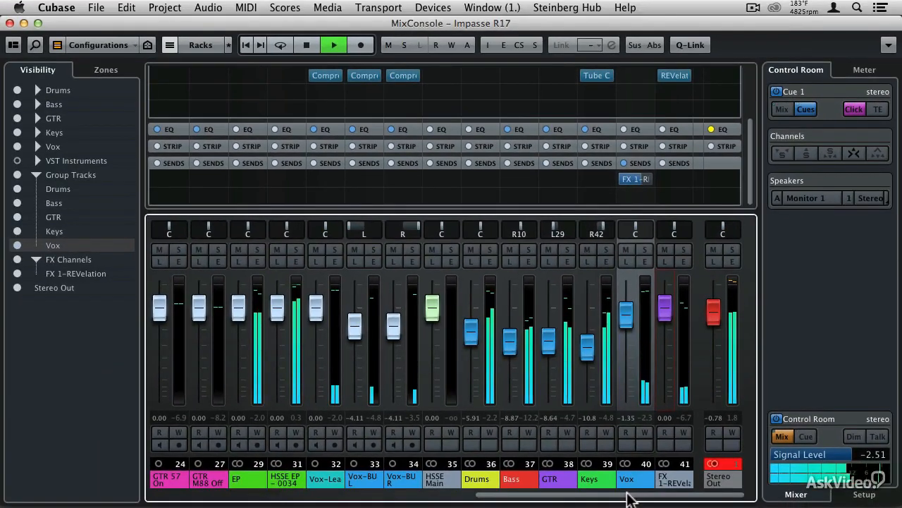
Step: Add and activate a send to FX 1-REVelation on the Snare over channel, and stop playback
left_click_drag(628, 498, 276, 498)
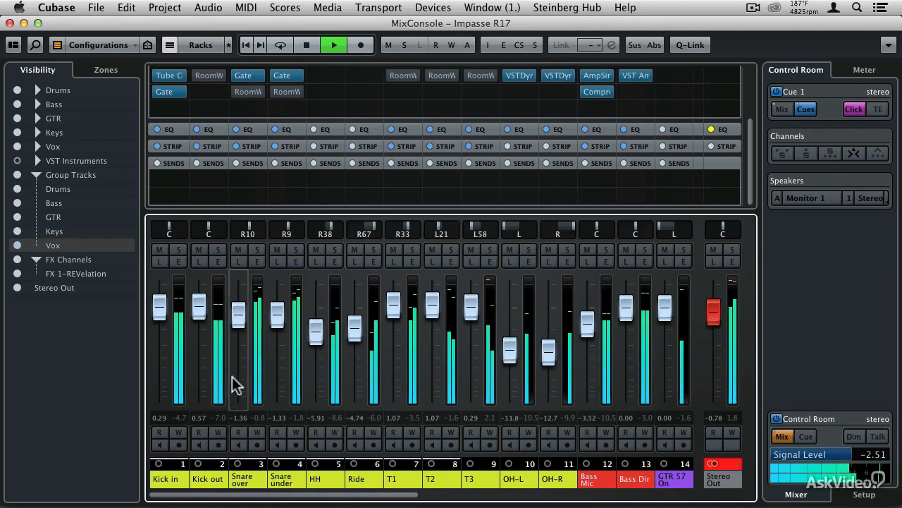
left_click(247, 178)
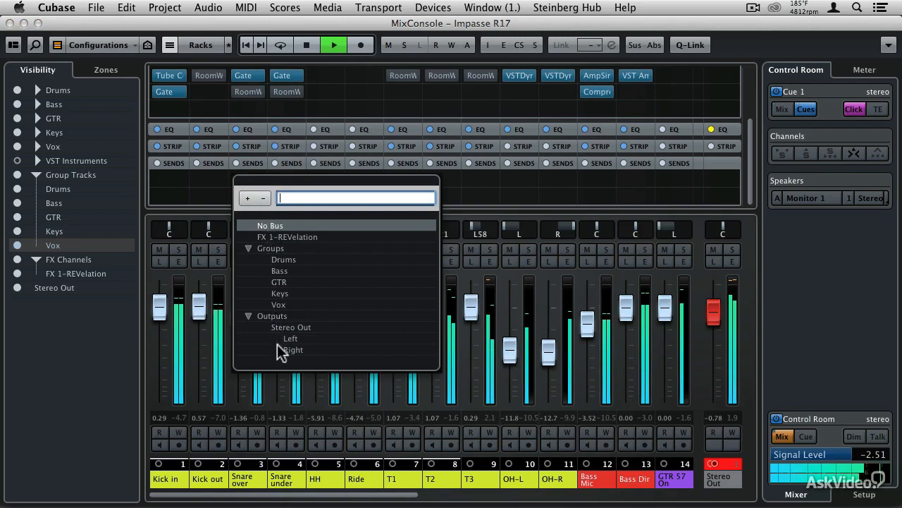
left_click(286, 238)
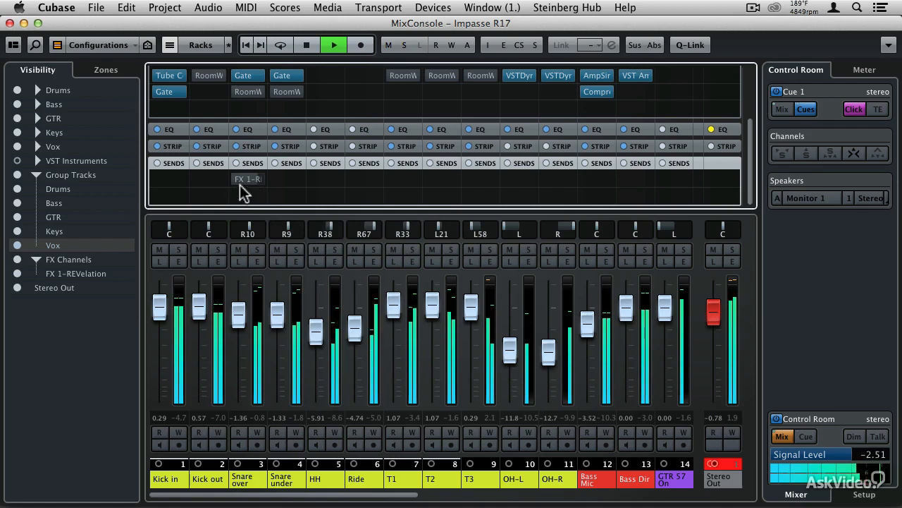
left_click(231, 179)
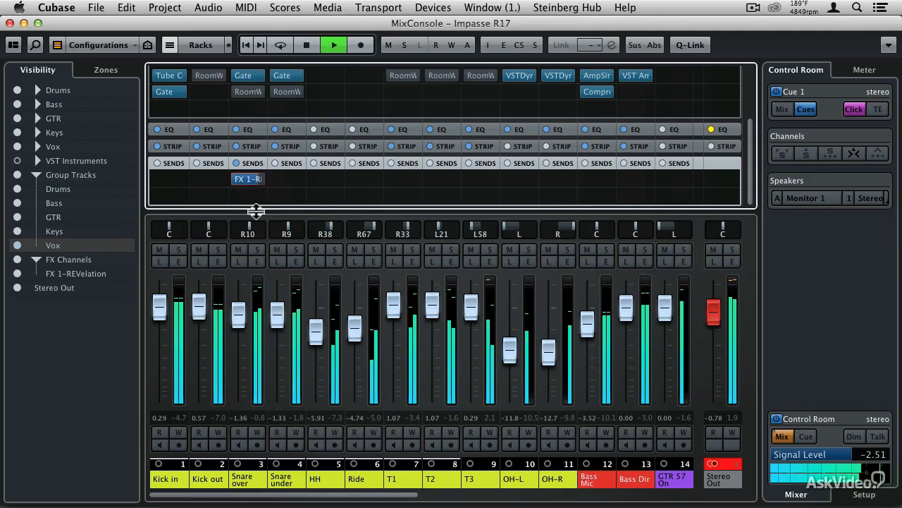
key("space")
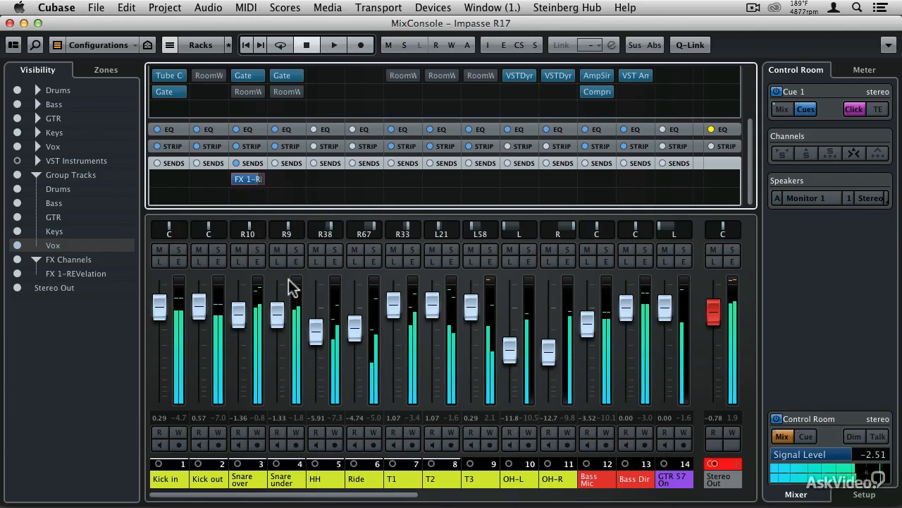